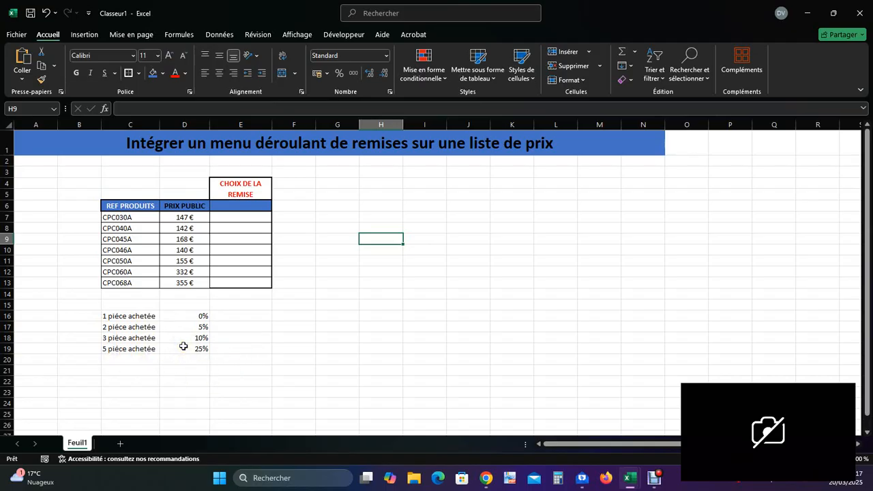
Step: Add data validation to cell E6 as an in-cell drop-down list (Liste) with the source values 5%;10%;25%;
left_click(241, 206)
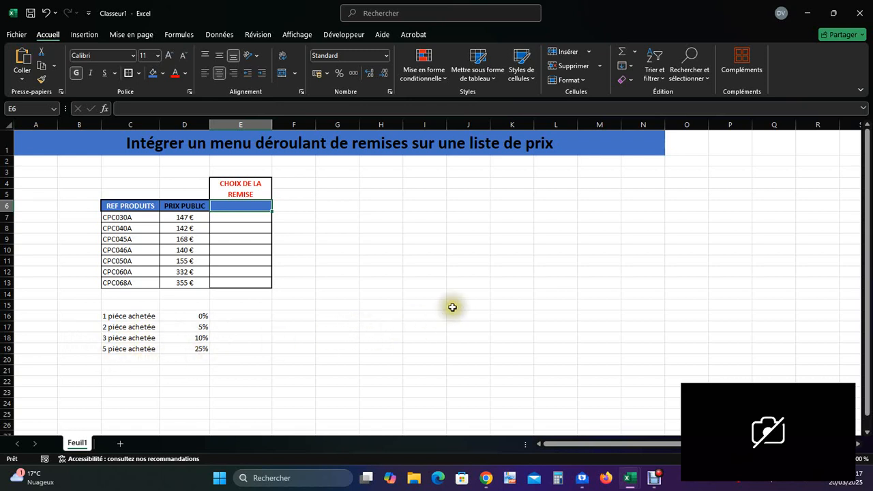
left_click(366, 261)
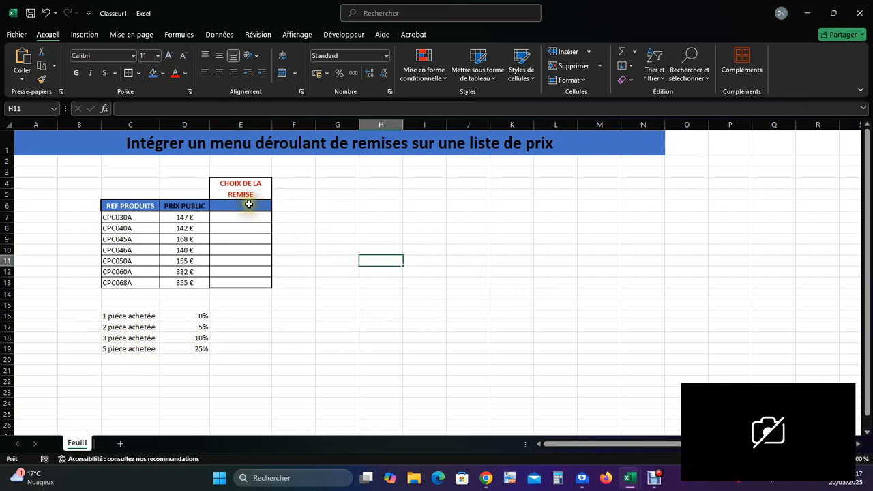
left_click(248, 205)
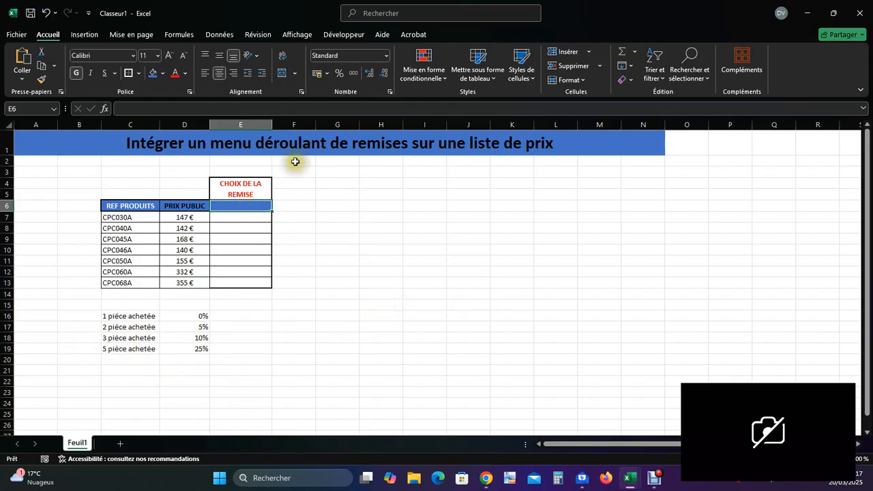
left_click(225, 36)
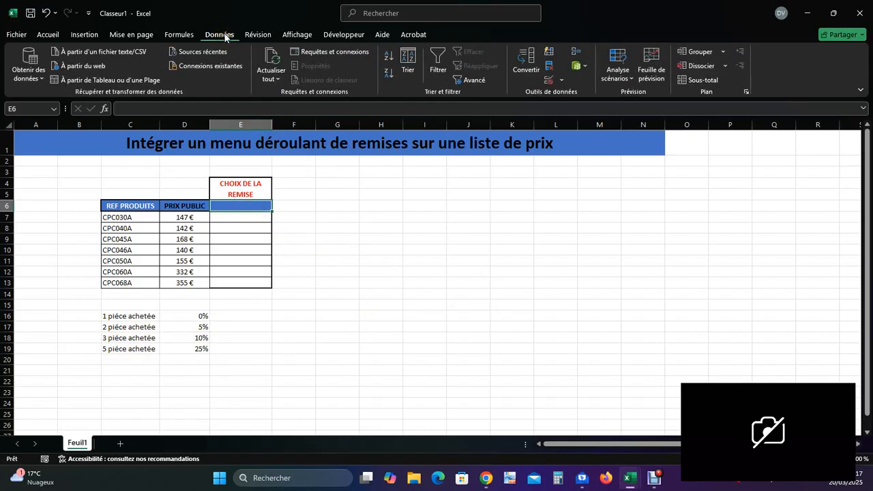
left_click(560, 82)
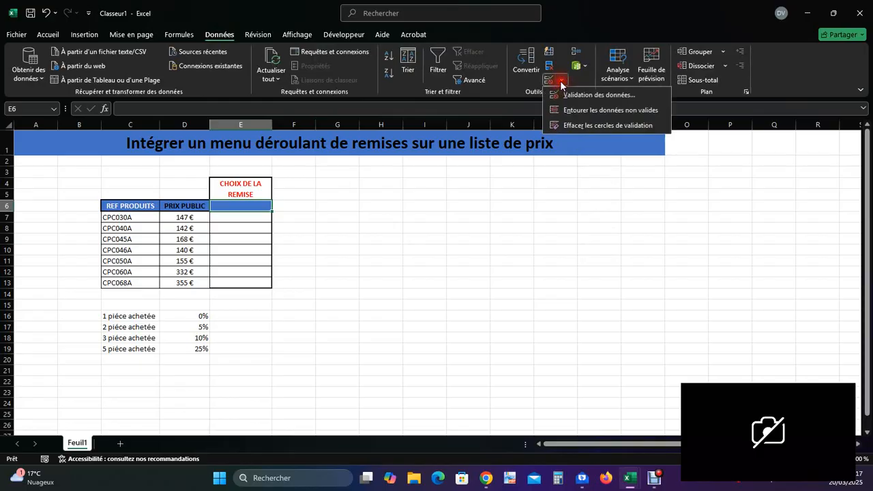
left_click(590, 96)
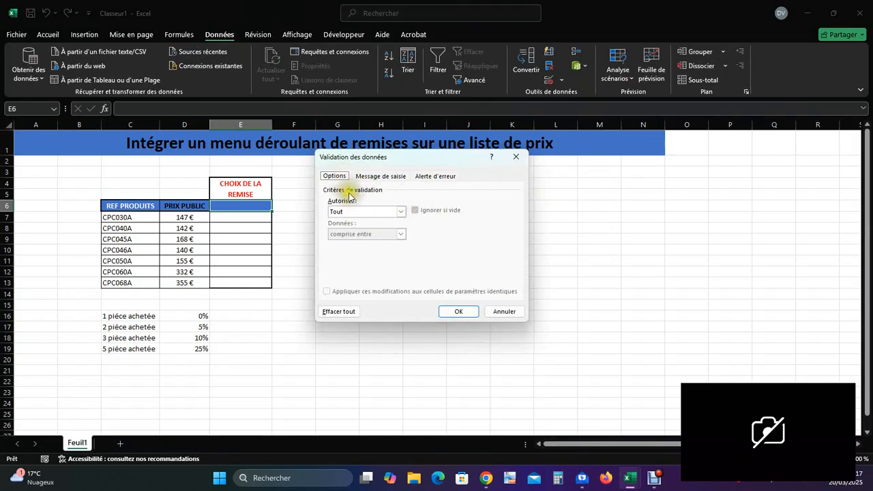
left_click(402, 212)
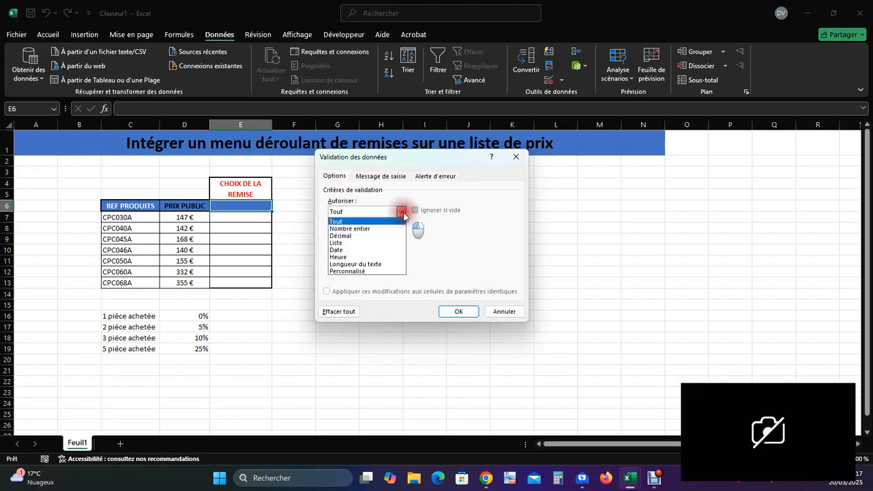
left_click(349, 242)
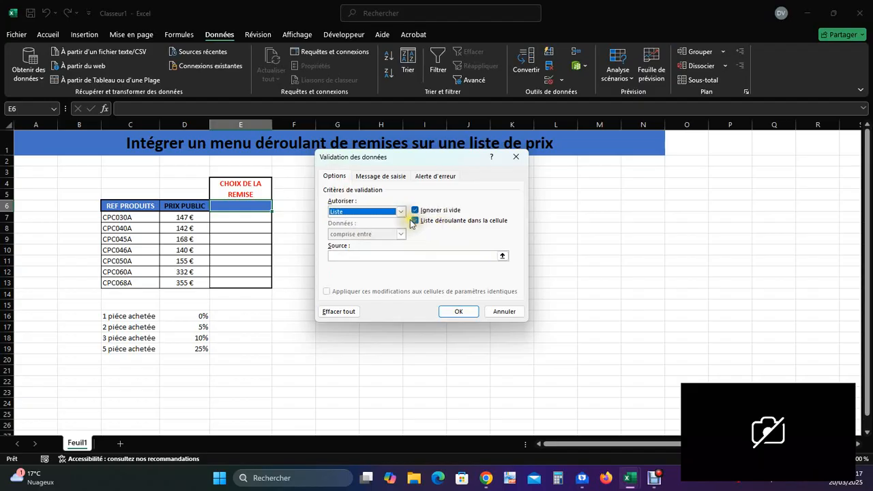
left_click(337, 255)
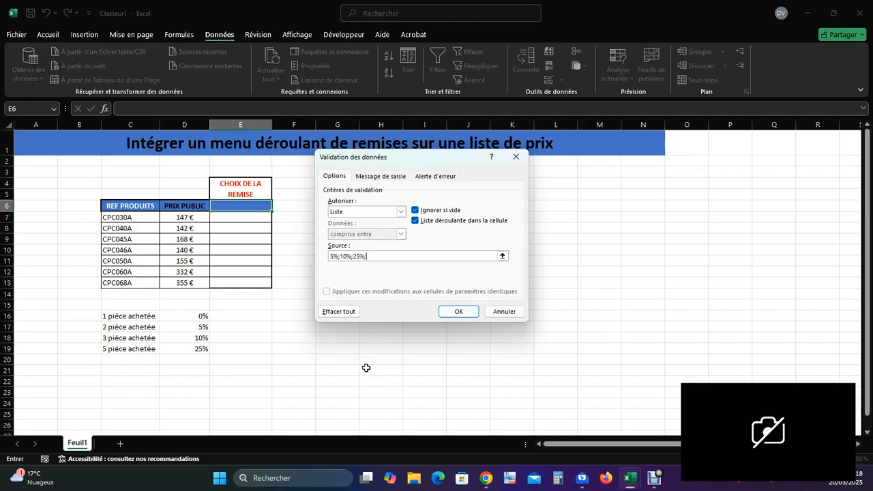
left_click(460, 312)
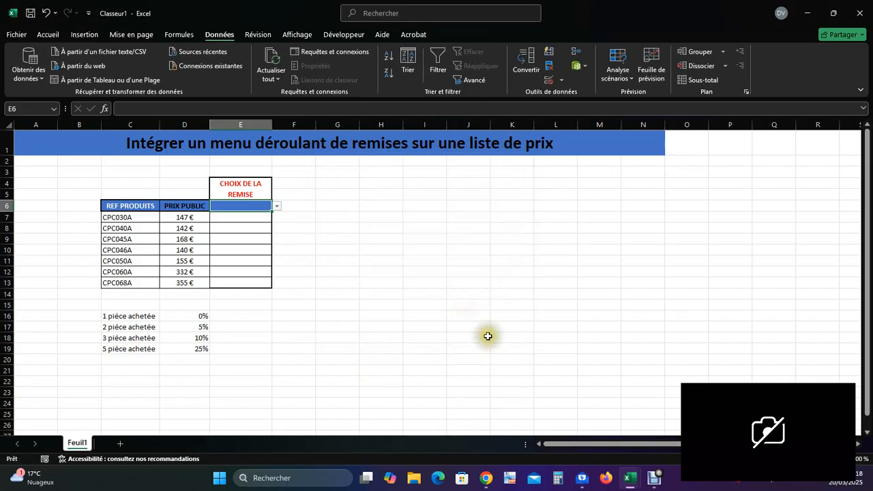
Step: Choose the 5% discount from the drop-down list in cell E6
left_click(277, 206)
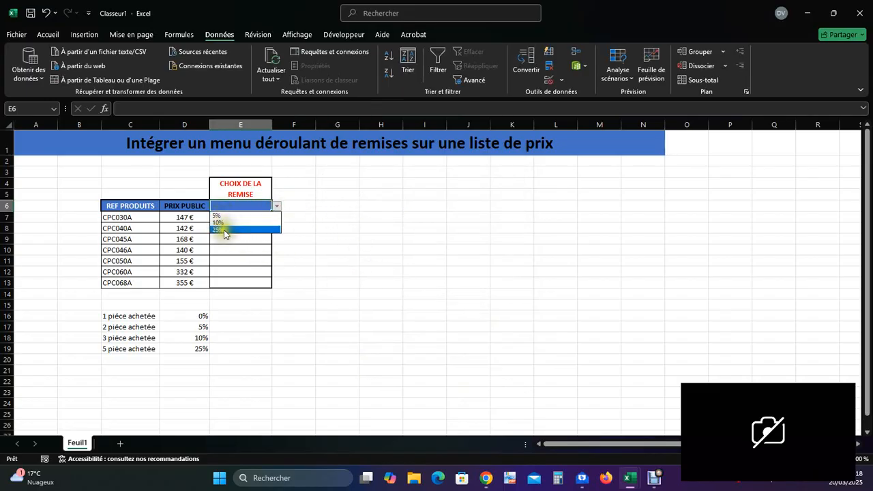
left_click(334, 249)
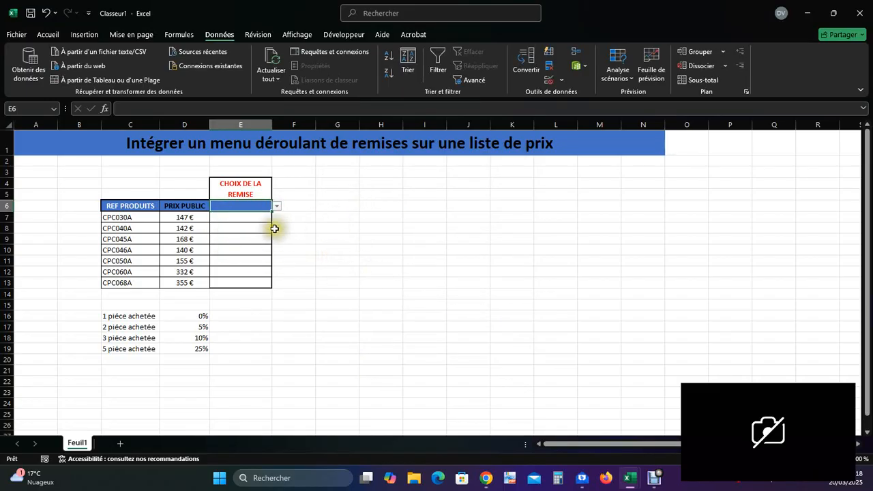
left_click(276, 207)
left_click(235, 218)
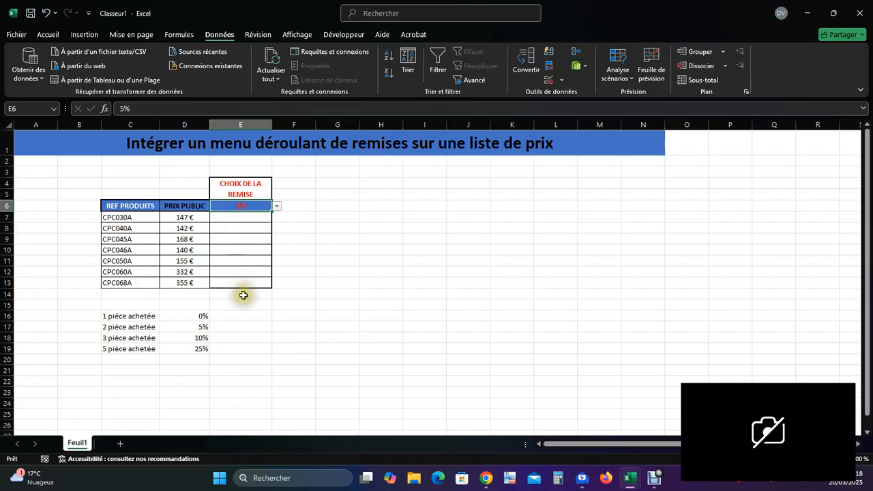
Step: Enter the discounted price formula =D7*(1-$E$6) in cell E7 for product CPC030A
left_click(235, 217)
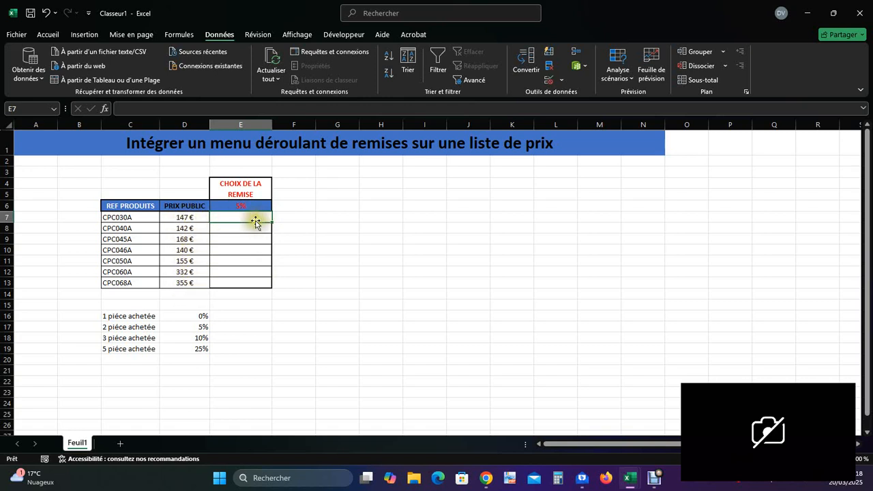
left_click(243, 216)
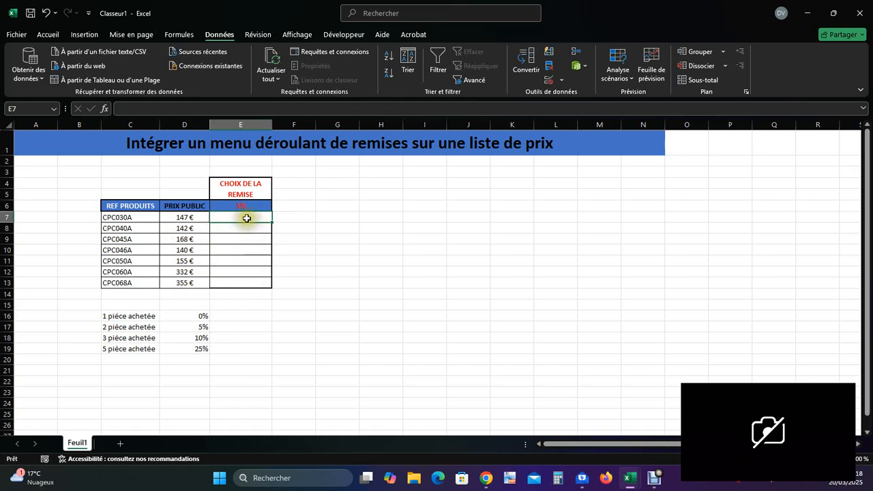
left_click(243, 216)
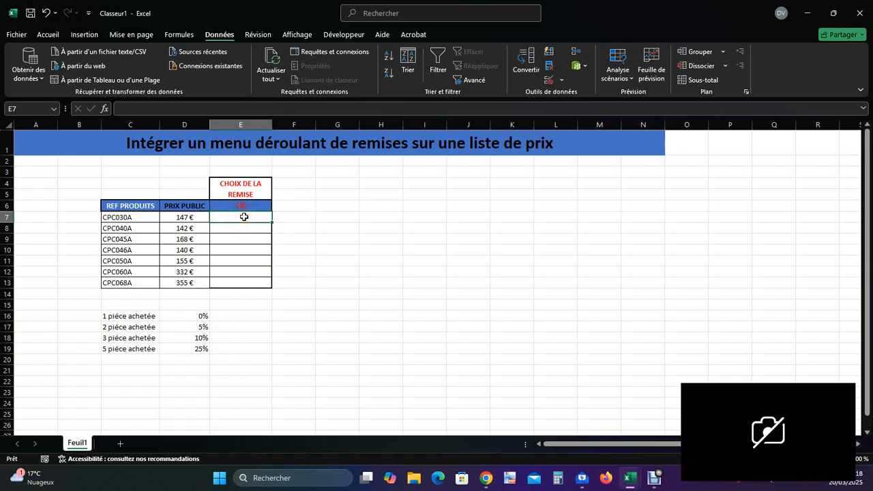
left_click(270, 218)
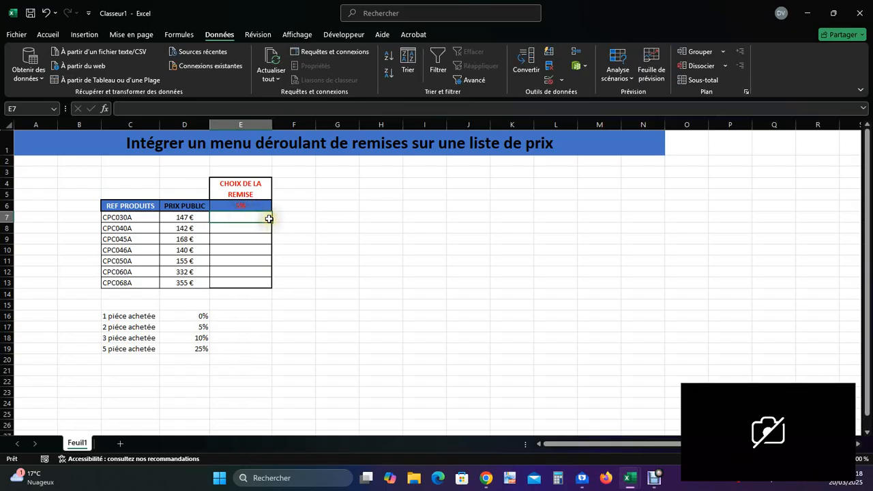
type("=")
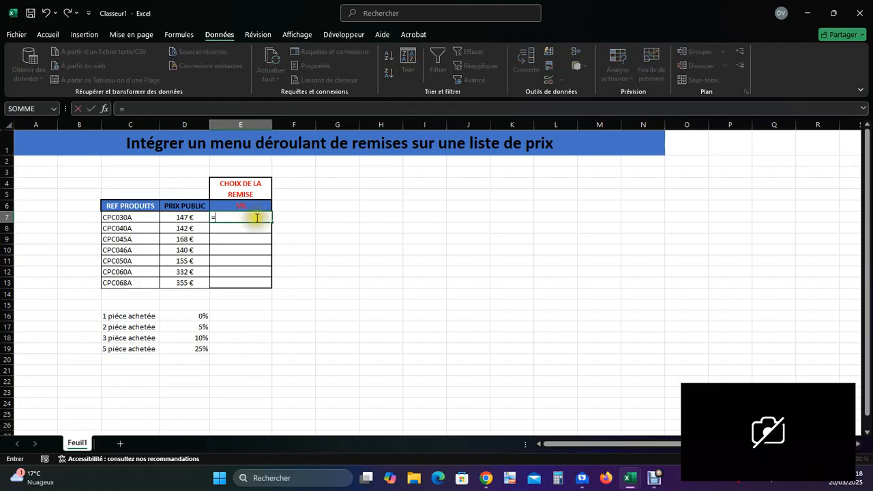
left_click(184, 217)
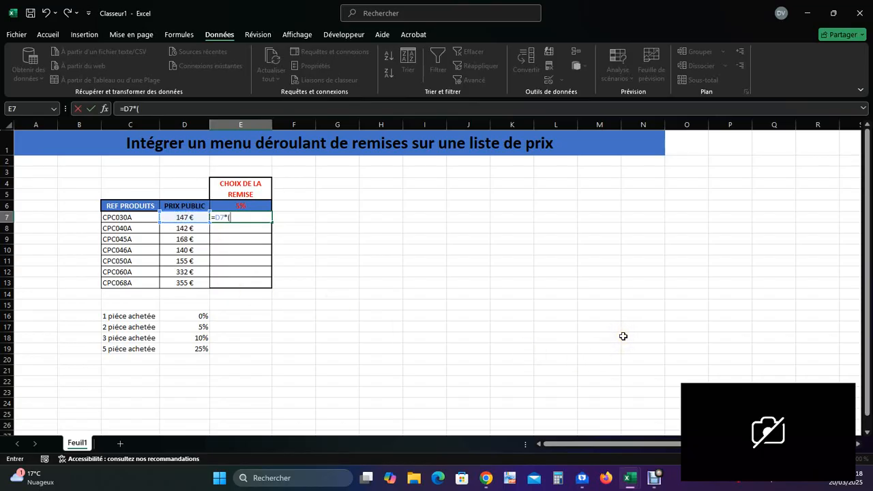
type("*(")
left_click(248, 208)
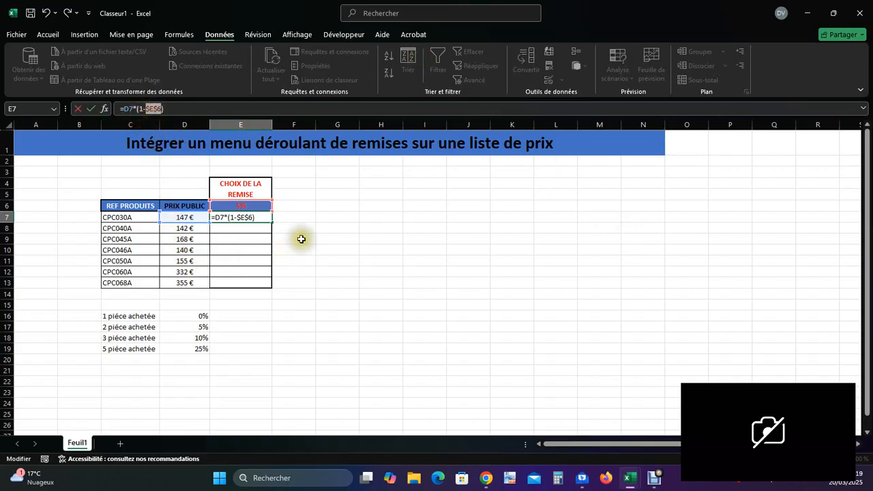
key("Return")
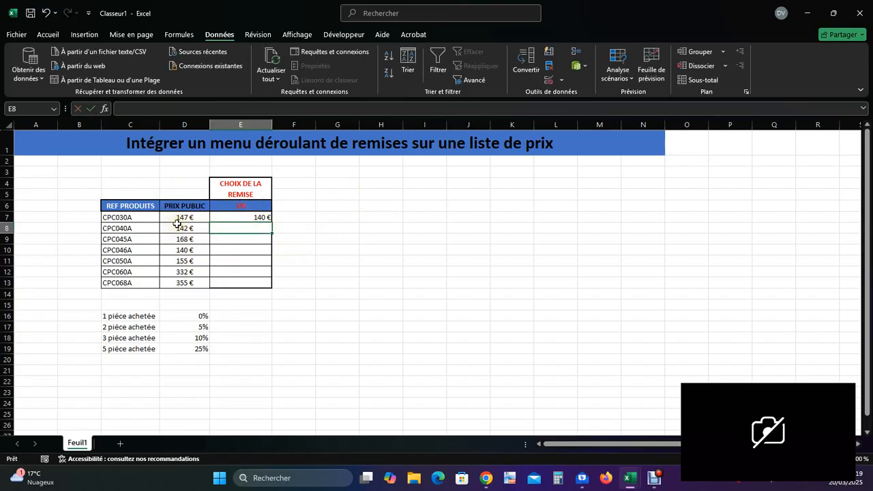
Step: Test the discount list in cell E6 by choosing 10% followed by 25%
left_click(264, 205)
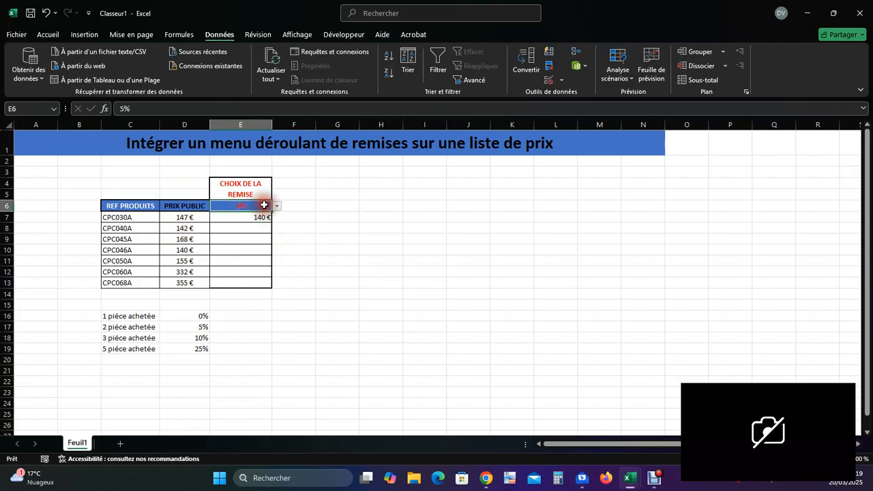
left_click(277, 206)
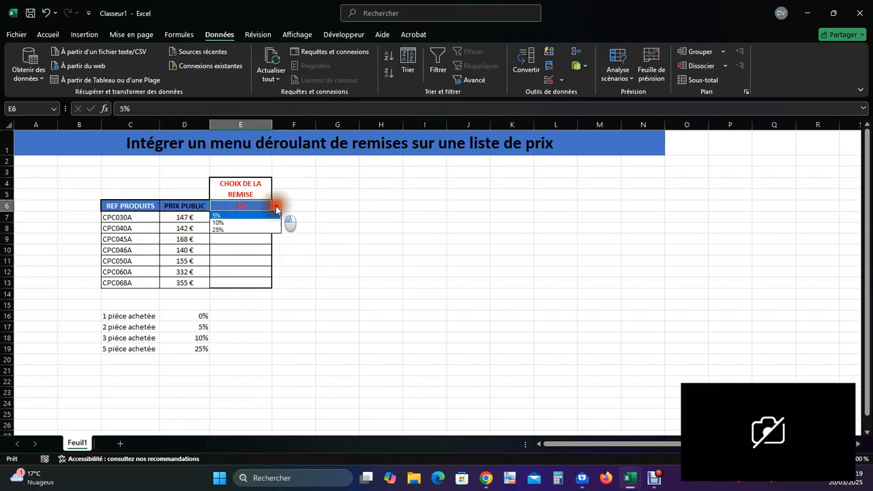
left_click(225, 222)
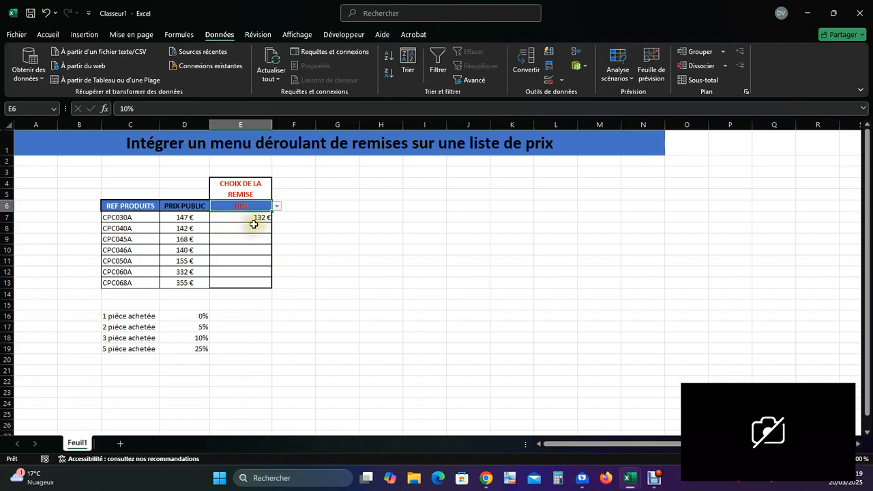
left_click(277, 206)
left_click(238, 233)
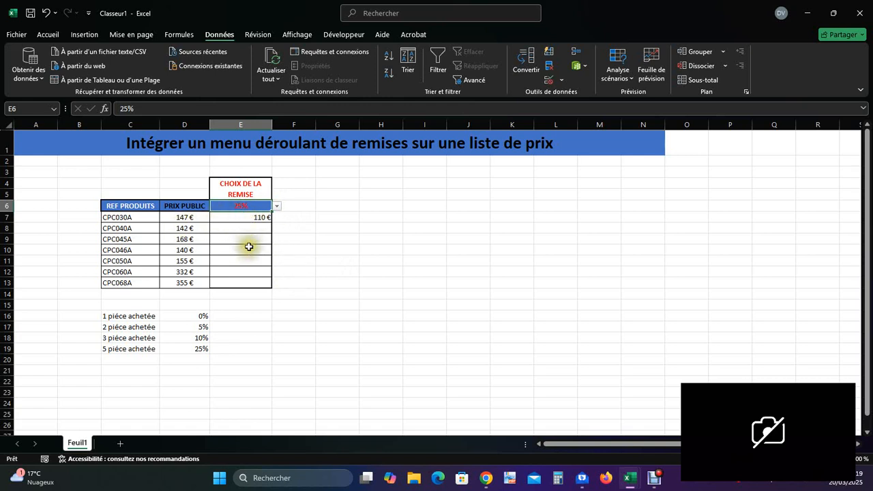
Step: Copy the discount formula from E7 down through E13 for all the remaining products
left_click(242, 219)
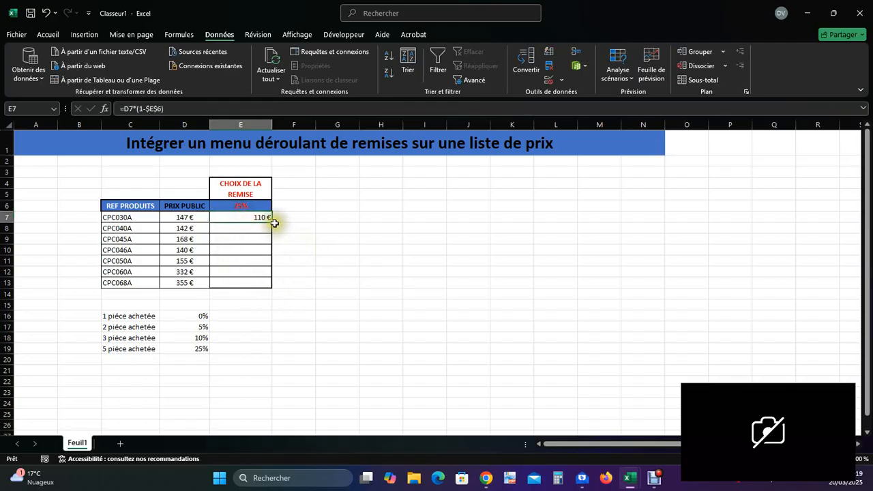
left_click_drag(272, 223, 273, 284)
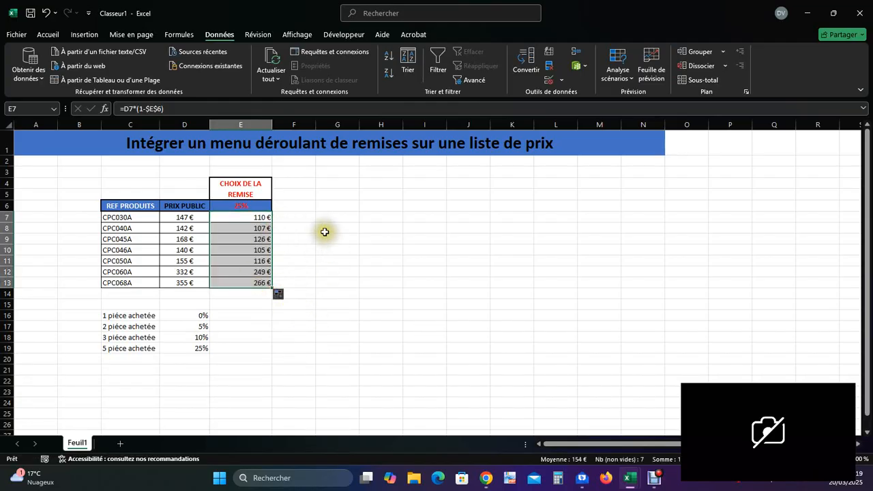
Step: Try the 10% discount in cell E6 on the full price list and set the discount to 5%
left_click(267, 205)
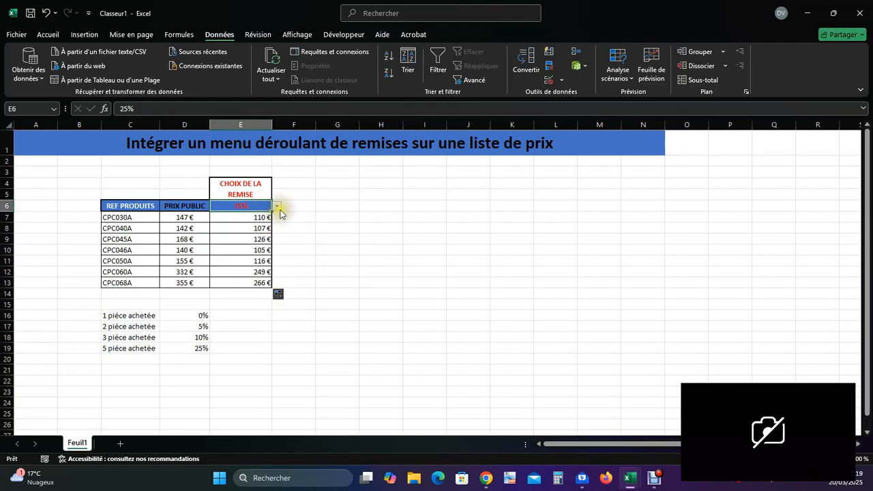
left_click(279, 206)
left_click(230, 225)
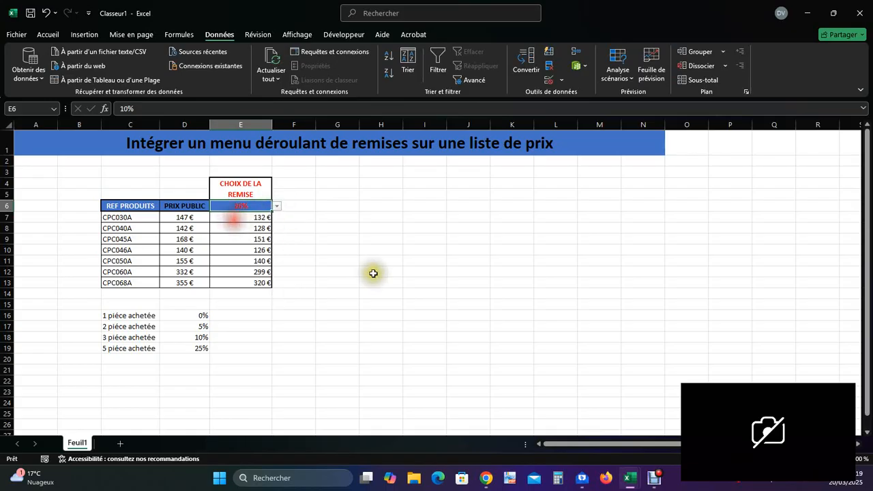
left_click(279, 206)
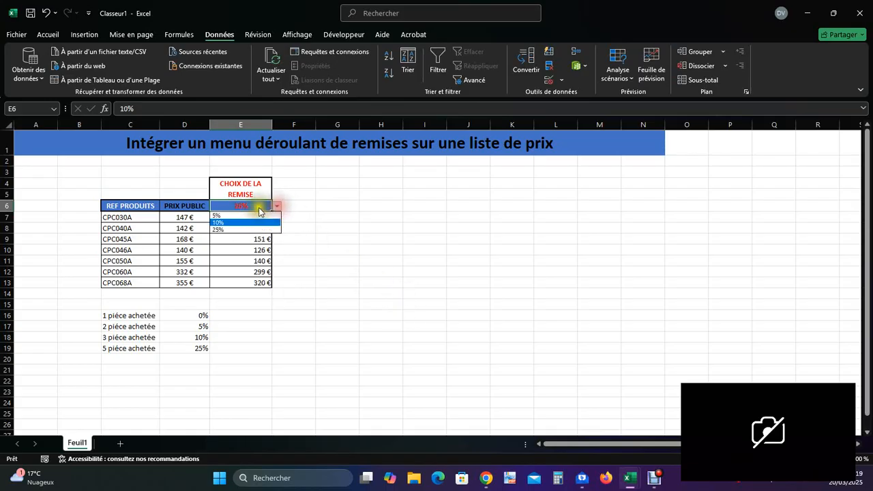
left_click(232, 218)
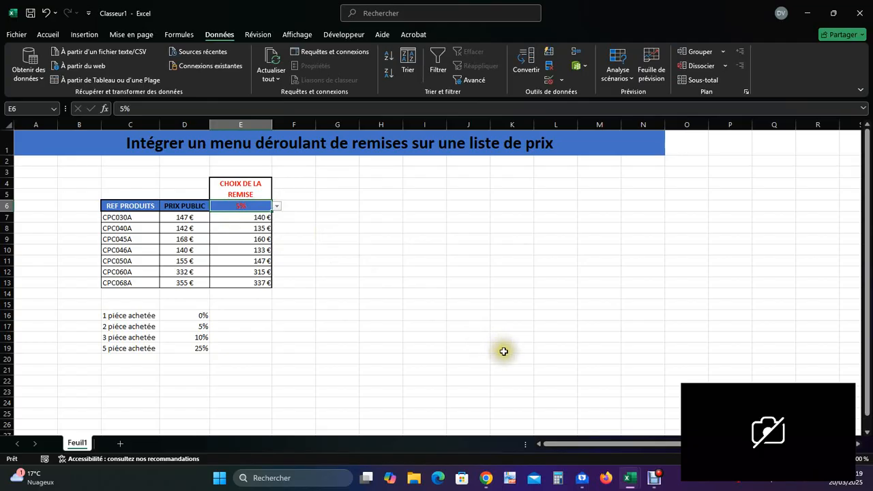